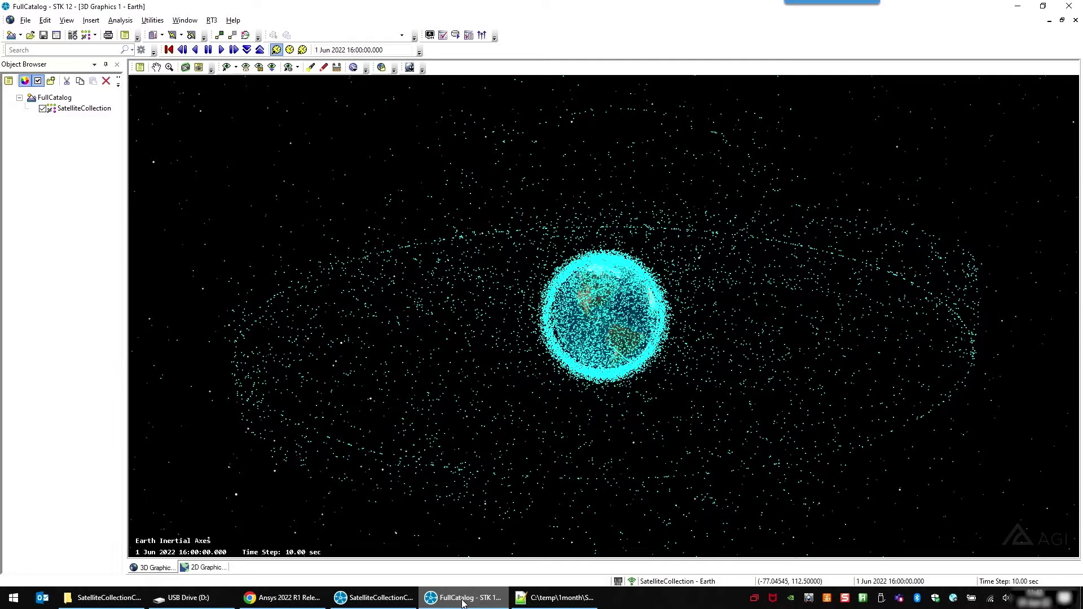
Step: Open SatelliteCollection's basic definition in a floating window over the 3D view and examine the available collection types
{"action": "double_click", "coordinate": [65, 108]}
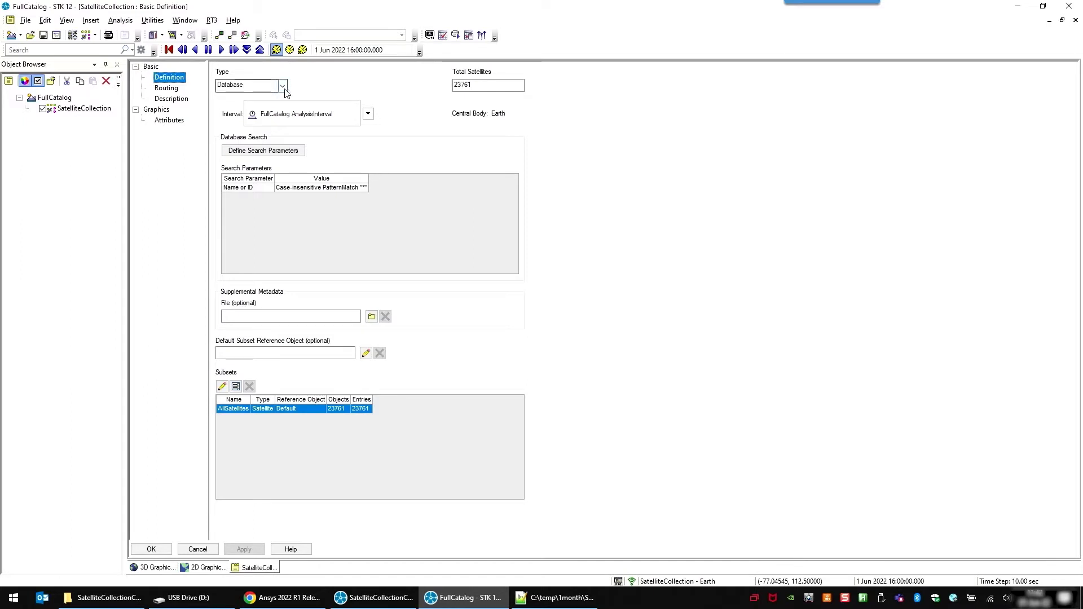
{"action": "left_click", "coordinate": [1062, 20]}
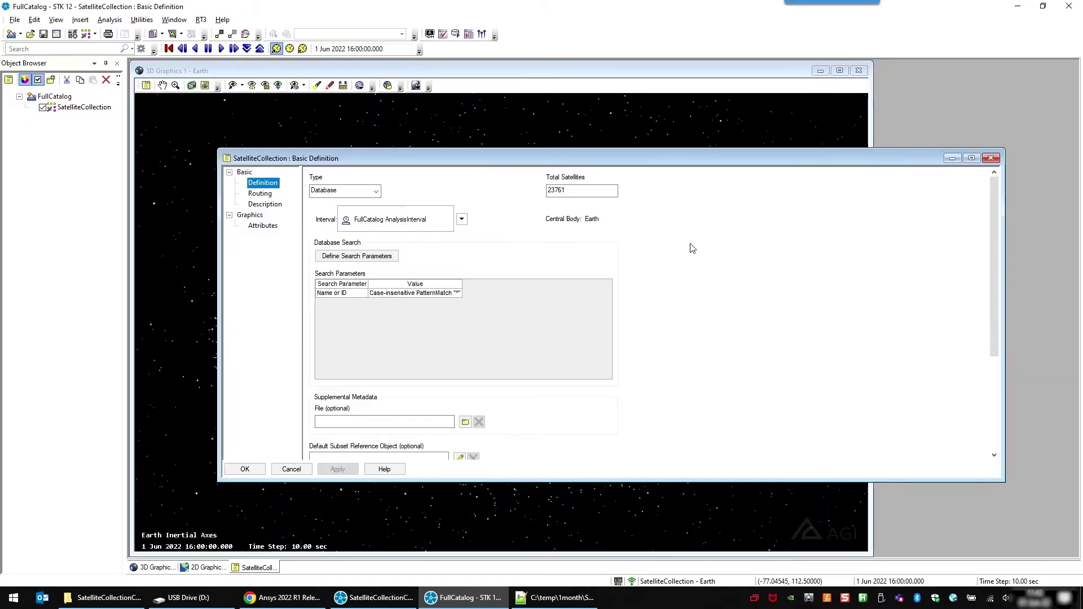
{"action": "left_click", "coordinate": [584, 120]}
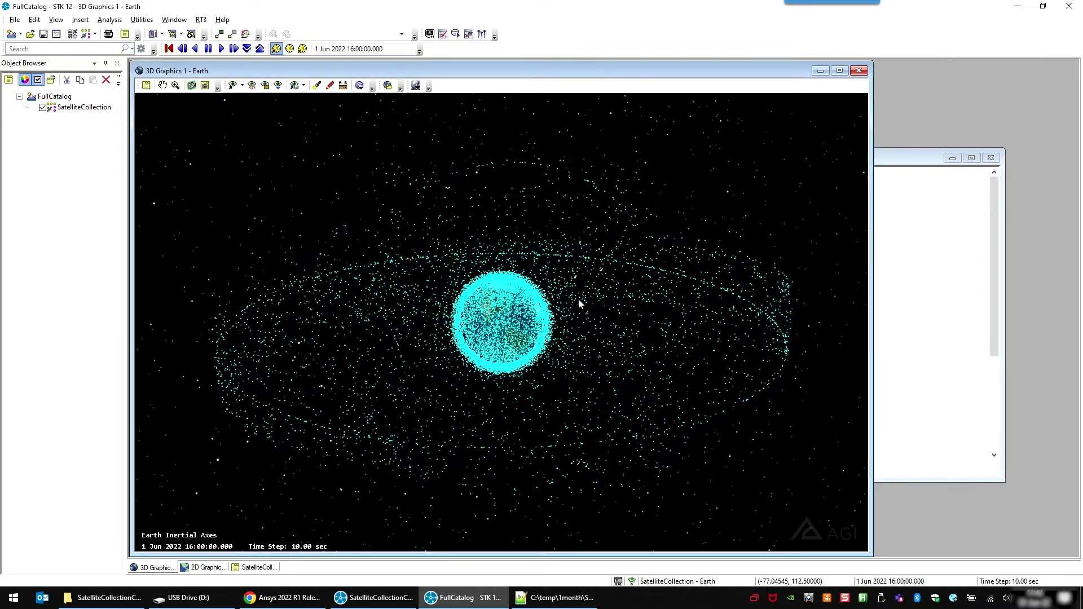
{"action": "left_click", "coordinate": [919, 167]}
{"action": "left_click", "coordinate": [376, 192]}
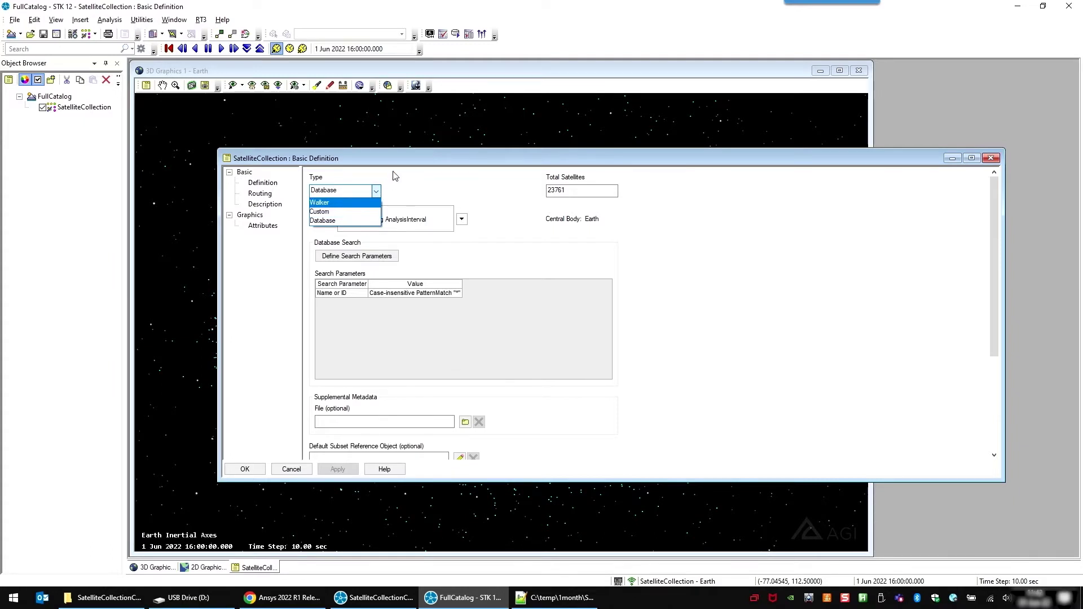
{"action": "left_click", "coordinate": [398, 157]}
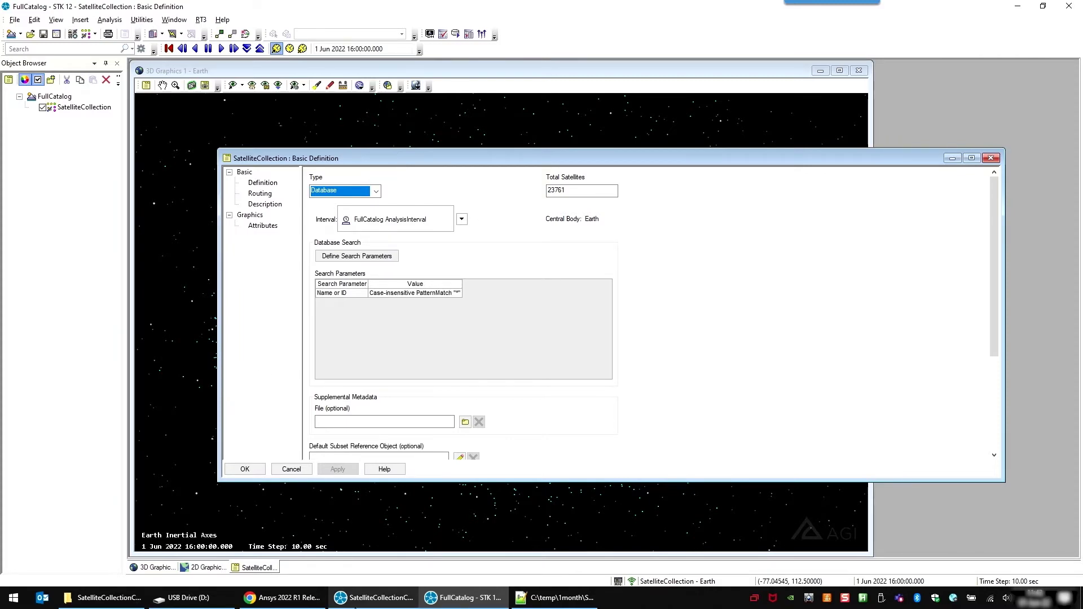
Step: Switch to the SatelliteCollectionChainTest scenario, review TestCollection's Walker shell definition, and close it without changes
{"action": "left_click", "coordinate": [370, 600]}
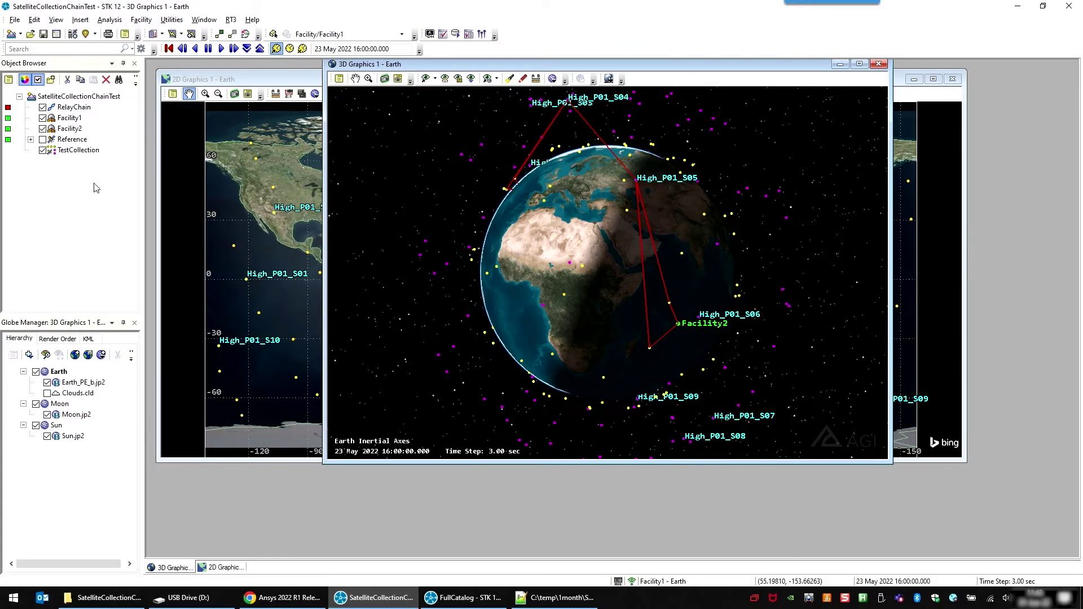
{"action": "left_click", "coordinate": [77, 149]}
{"action": "double_click", "coordinate": [77, 150]}
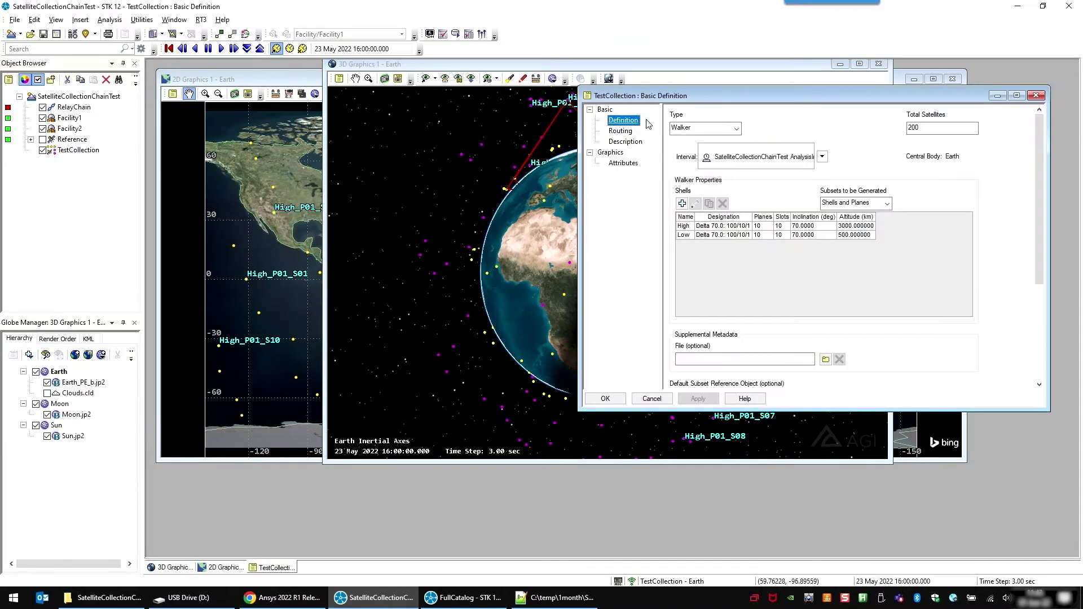
{"action": "left_click_drag", "start_coordinate": [677, 98], "coordinate": [532, 87]}
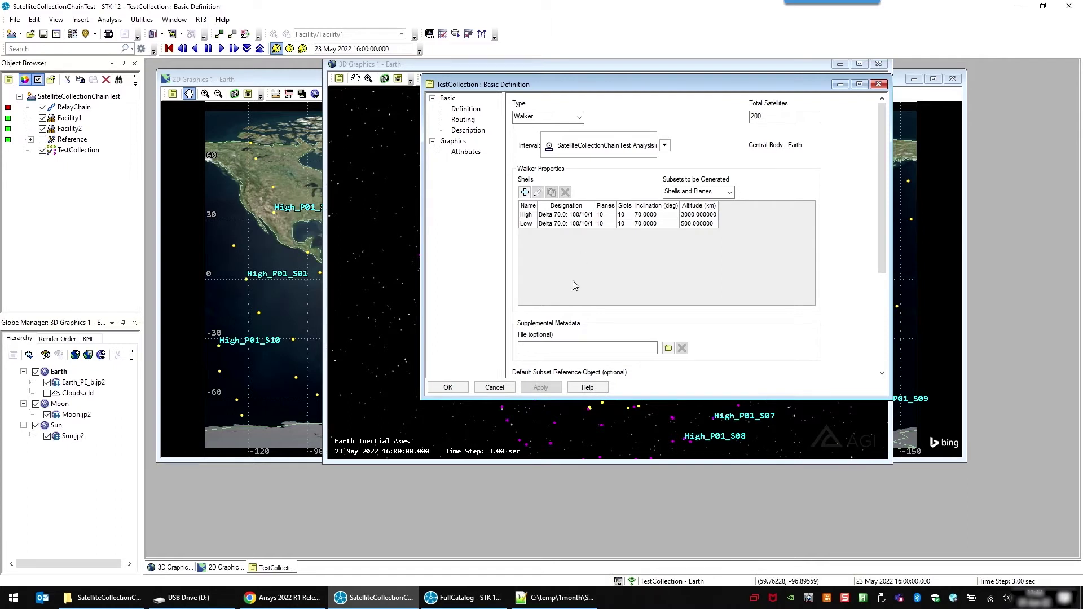
{"action": "left_click", "coordinate": [494, 387]}
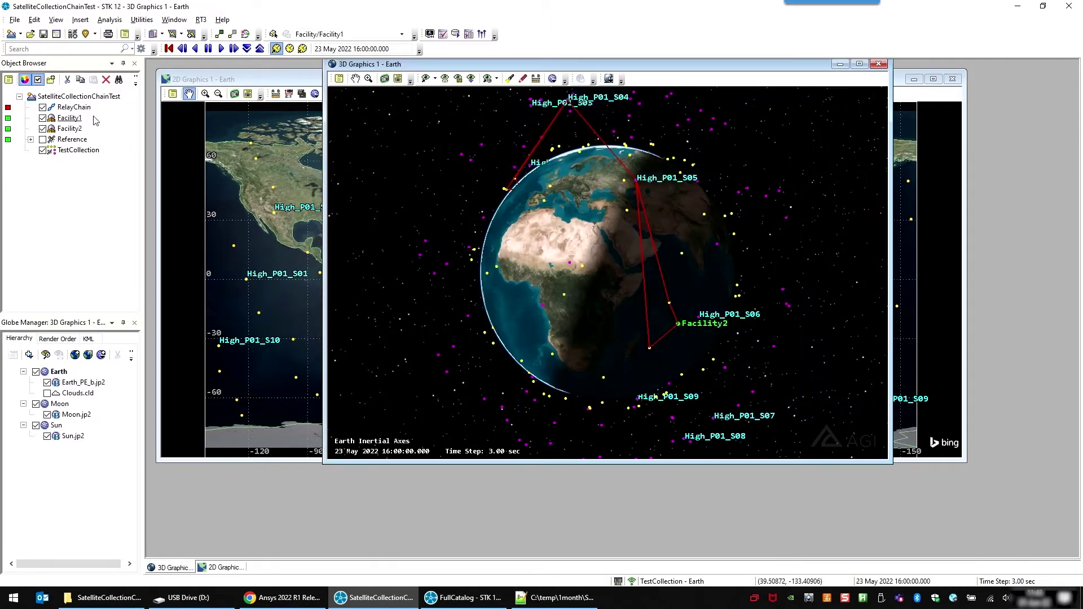
Step: Open RelayChain's definition and compare its assigned objects with the facilities on the 2D map
{"action": "double_click", "coordinate": [73, 107]}
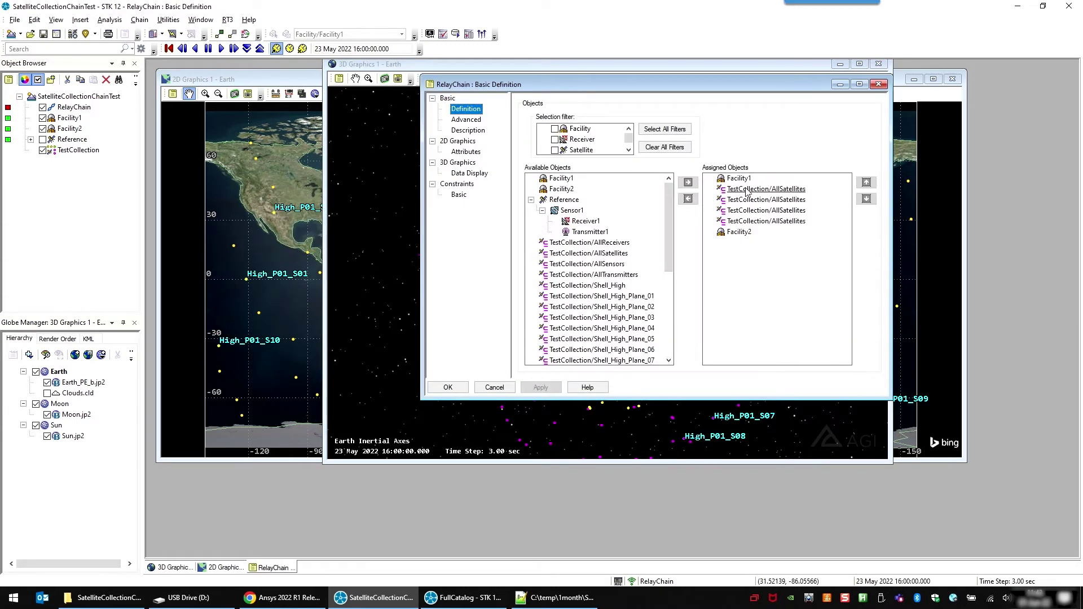
{"action": "left_click", "coordinate": [248, 79]}
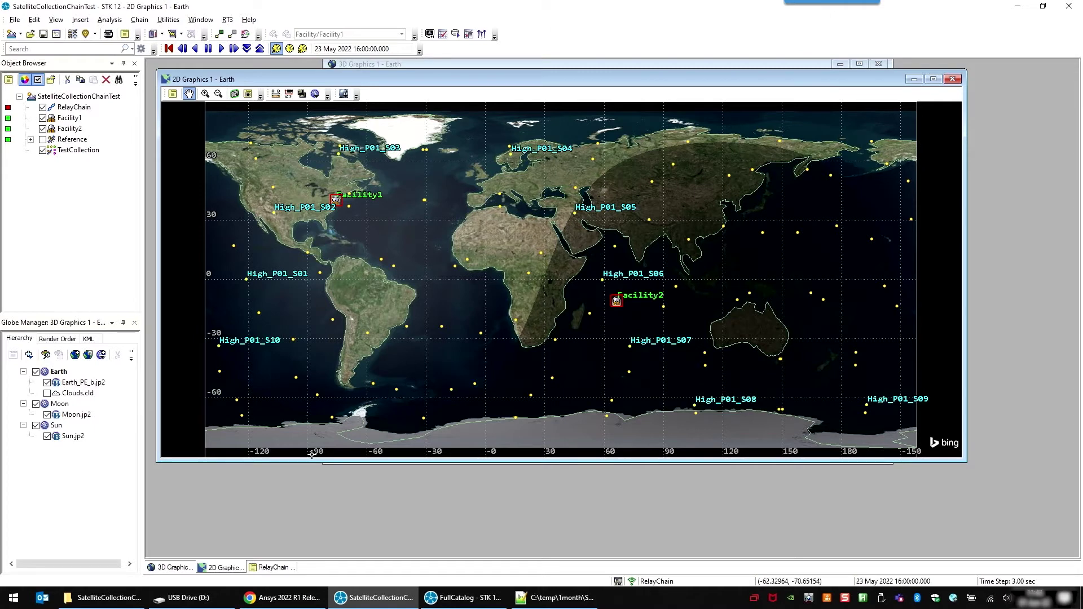
{"action": "left_click", "coordinate": [273, 567]}
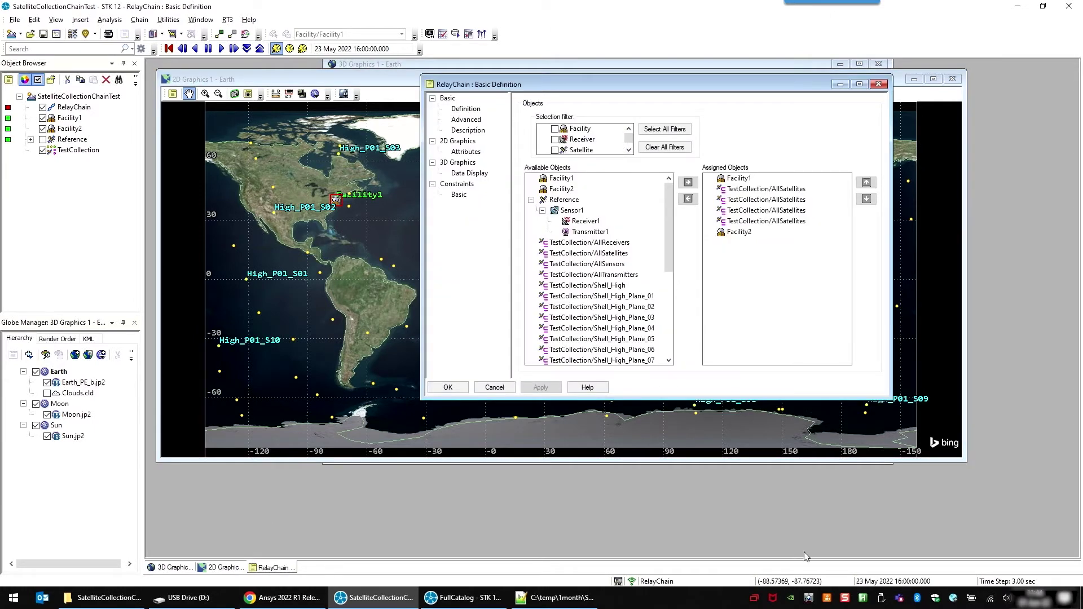
Step: Remove the four TestCollection/AllSatellites entries and Facility2 from RelayChain's assigned objects
{"action": "left_click", "coordinate": [768, 191]}
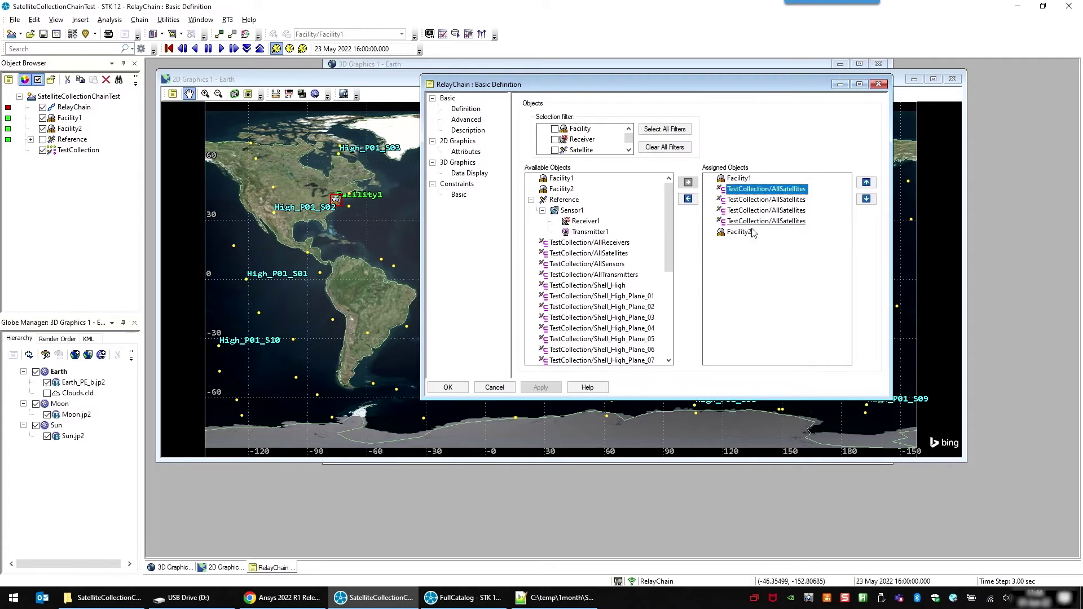
{"action": "left_click", "coordinate": [740, 233], "text": "shift"}
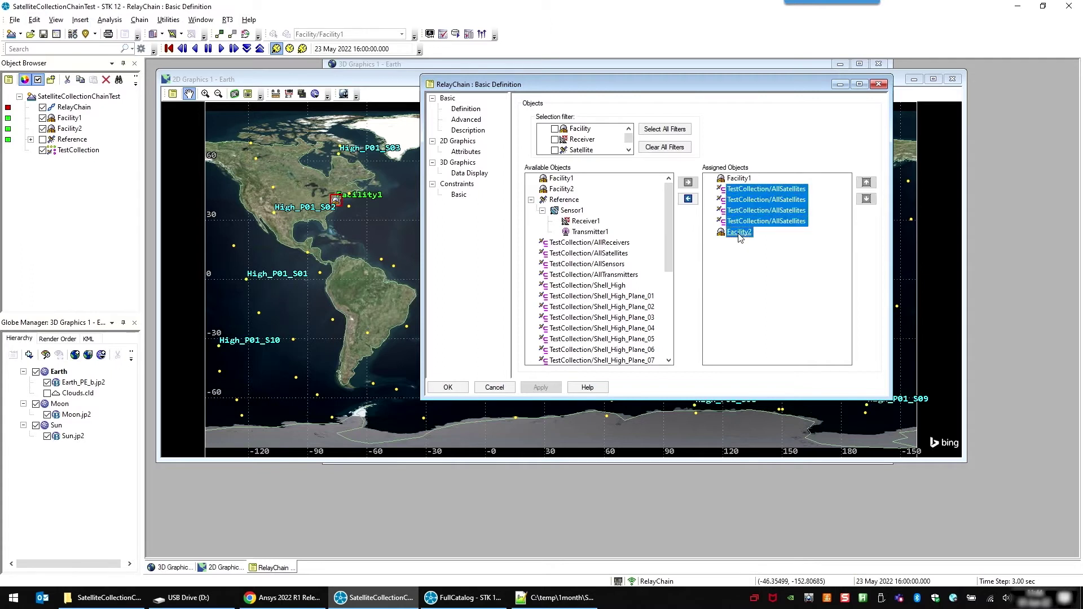
{"action": "left_click", "coordinate": [688, 200]}
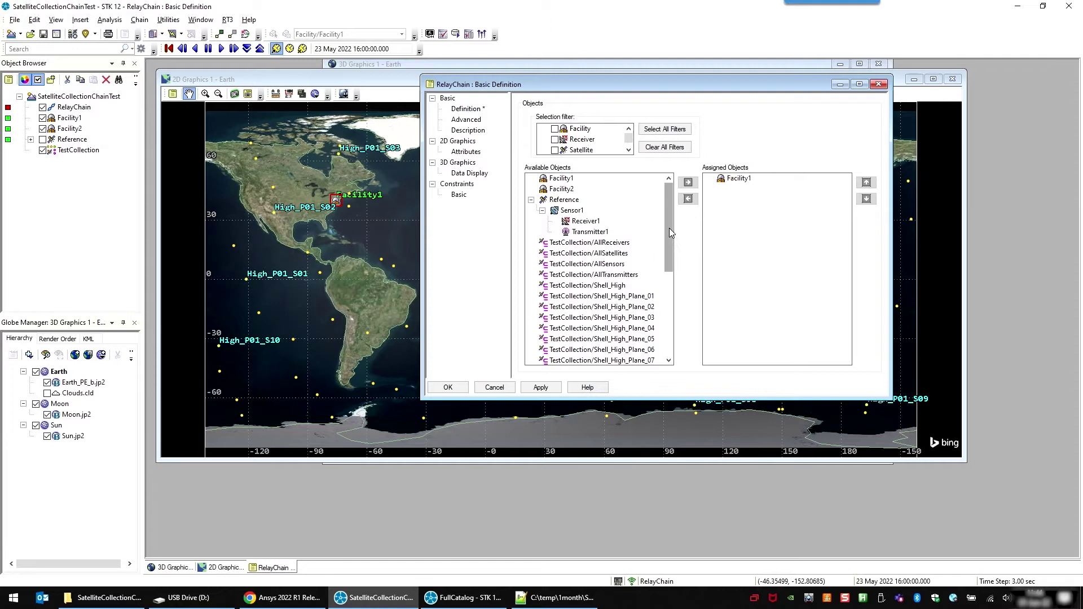
Step: Assign TestCollection Shell_Low, Shell_High twice, Shell_Low again and Facility2 to RelayChain after Facility1, and discard the changes
{"action": "left_click_drag", "start_coordinate": [669, 228], "coordinate": [662, 282]}
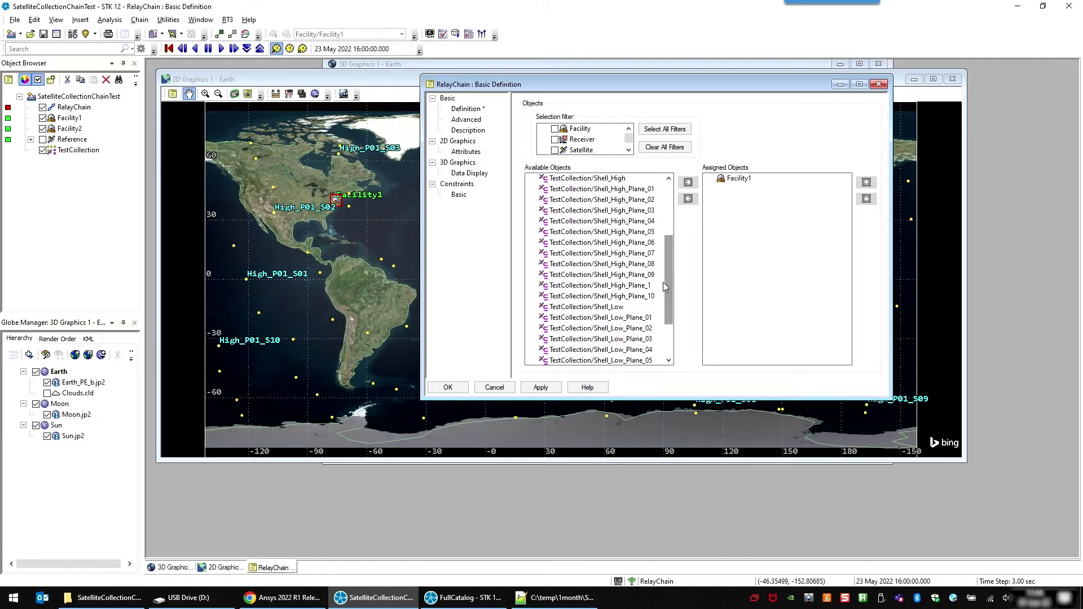
{"action": "double_click", "coordinate": [617, 309]}
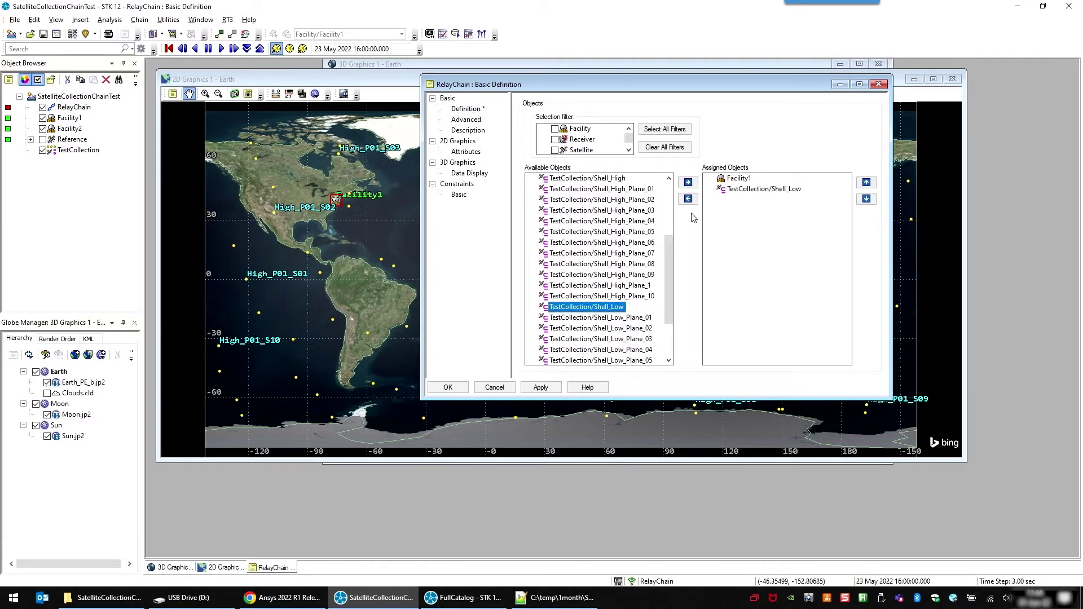
{"action": "scroll", "coordinate": [670, 253], "scroll_direction": "up", "scroll_amount": 4}
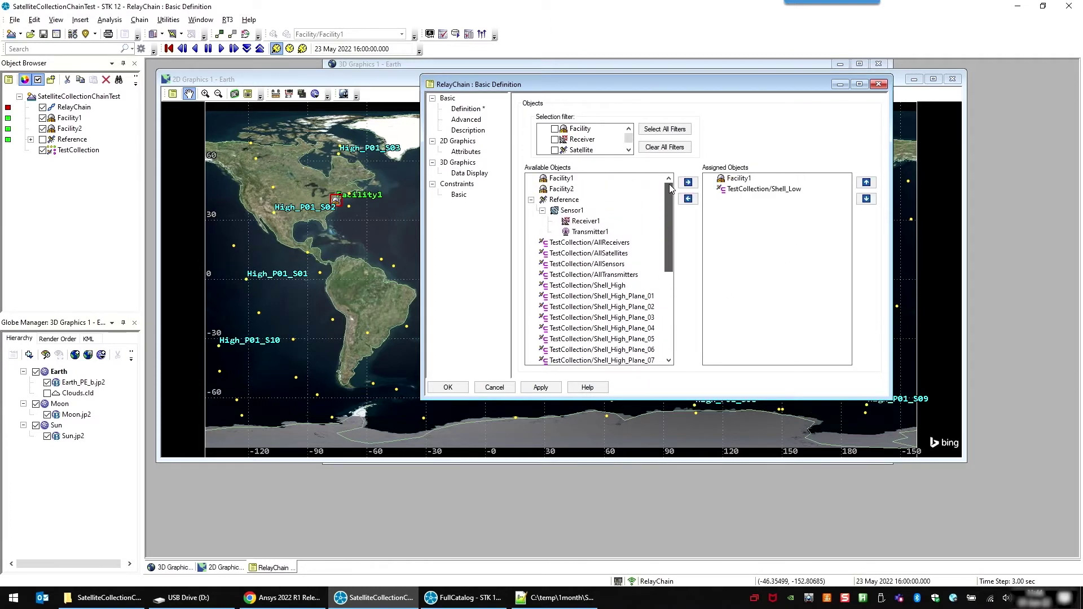
{"action": "double_click", "coordinate": [620, 289]}
{"action": "double_click", "coordinate": [619, 289]}
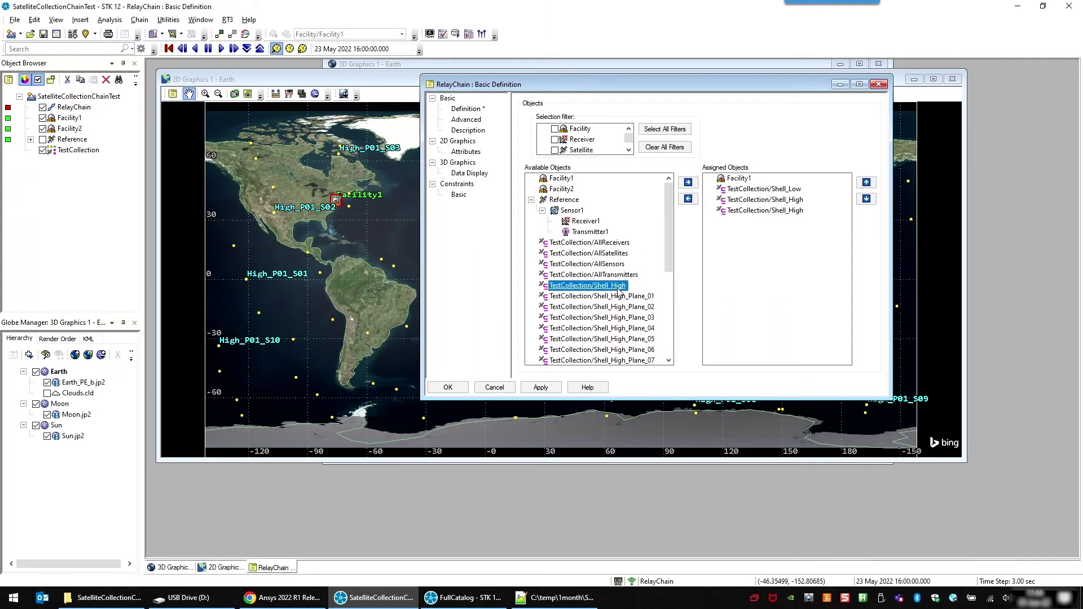
{"action": "left_click_drag", "start_coordinate": [669, 228], "coordinate": [669, 282]}
{"action": "double_click", "coordinate": [587, 296]}
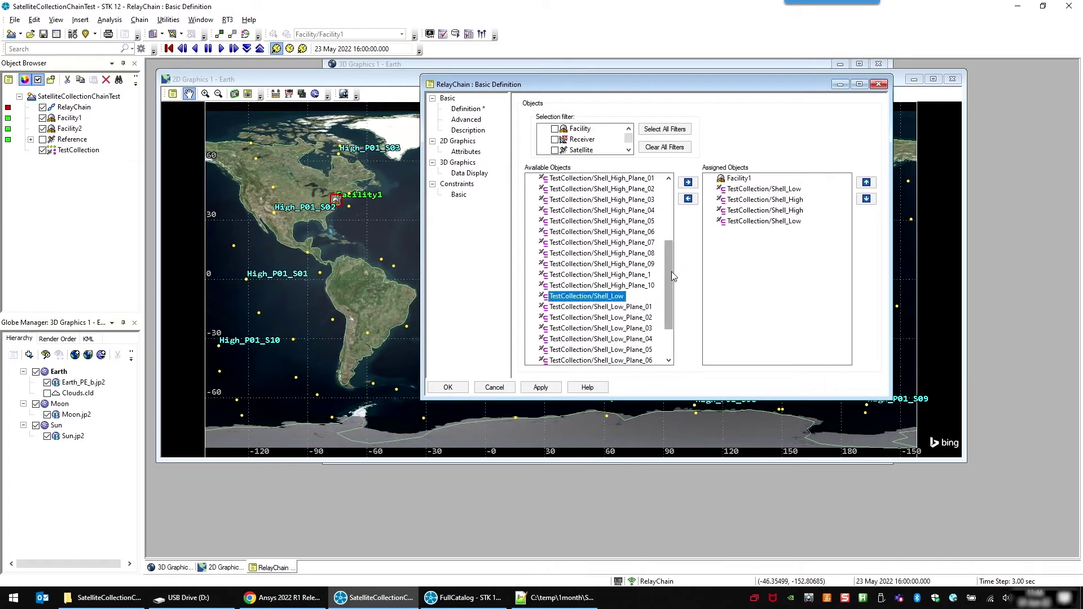
{"action": "scroll", "coordinate": [678, 281], "scroll_direction": "up", "scroll_amount": 4}
{"action": "double_click", "coordinate": [567, 190]}
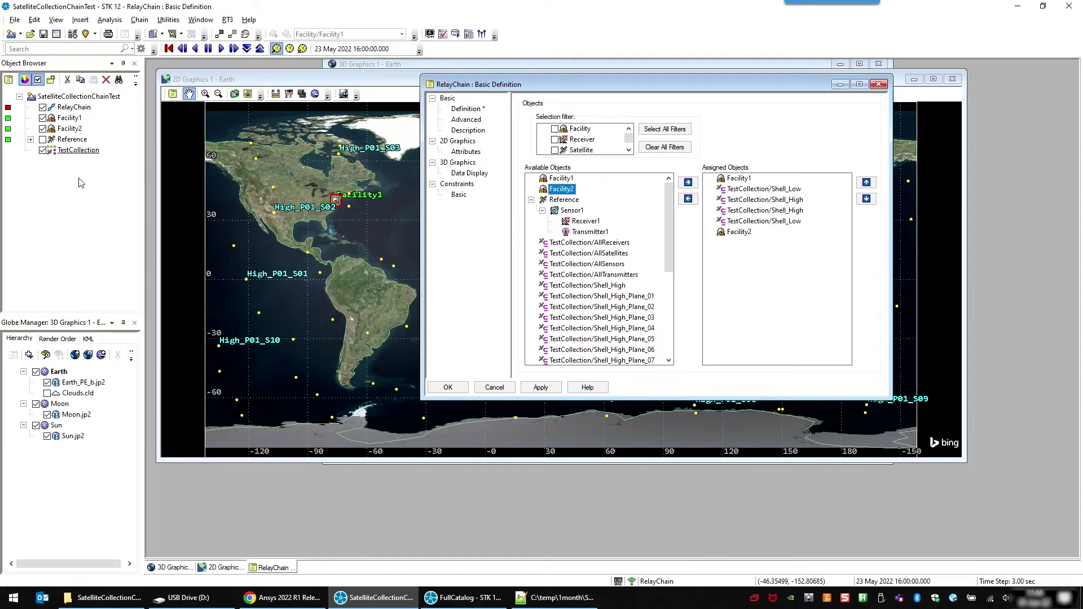
{"action": "left_click", "coordinate": [495, 387]}
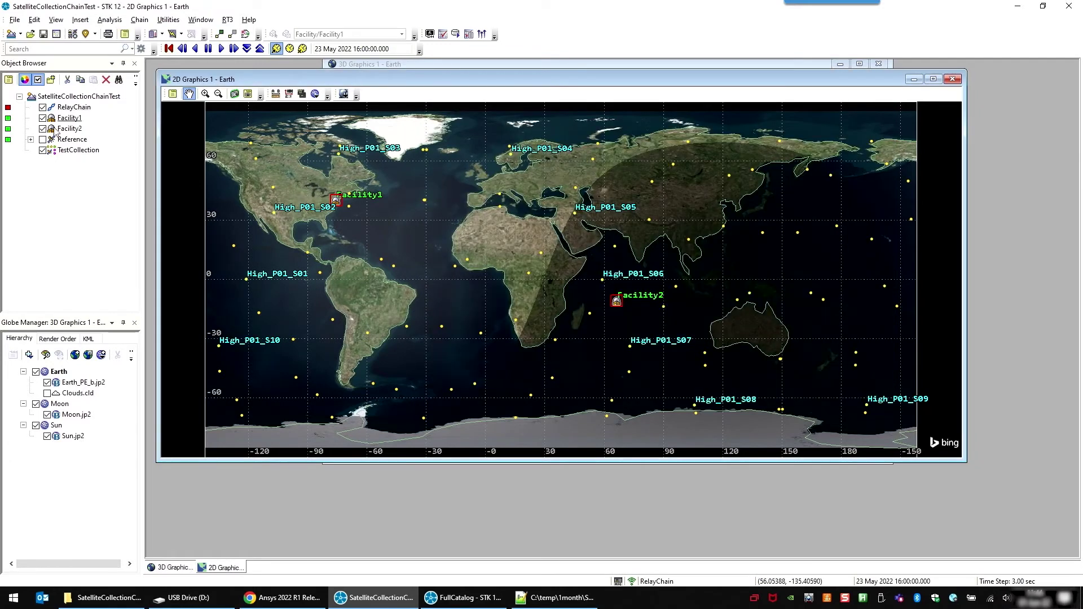
Step: Open TestCollection's routing settings and switch to the LargeConstellation.routing file in Notepad++
{"action": "double_click", "coordinate": [80, 151]}
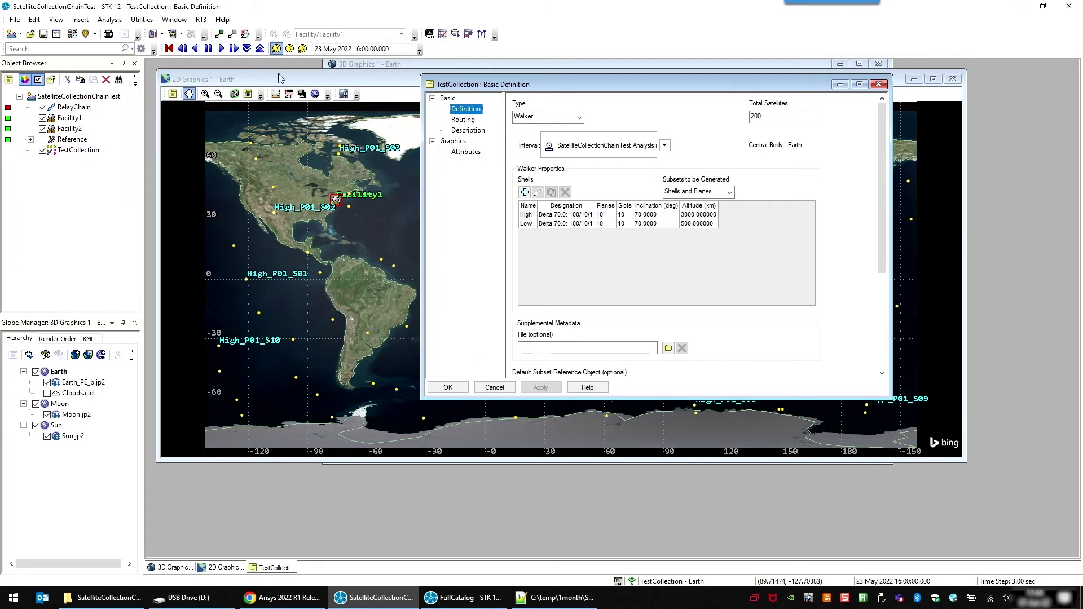
{"action": "left_click", "coordinate": [463, 120]}
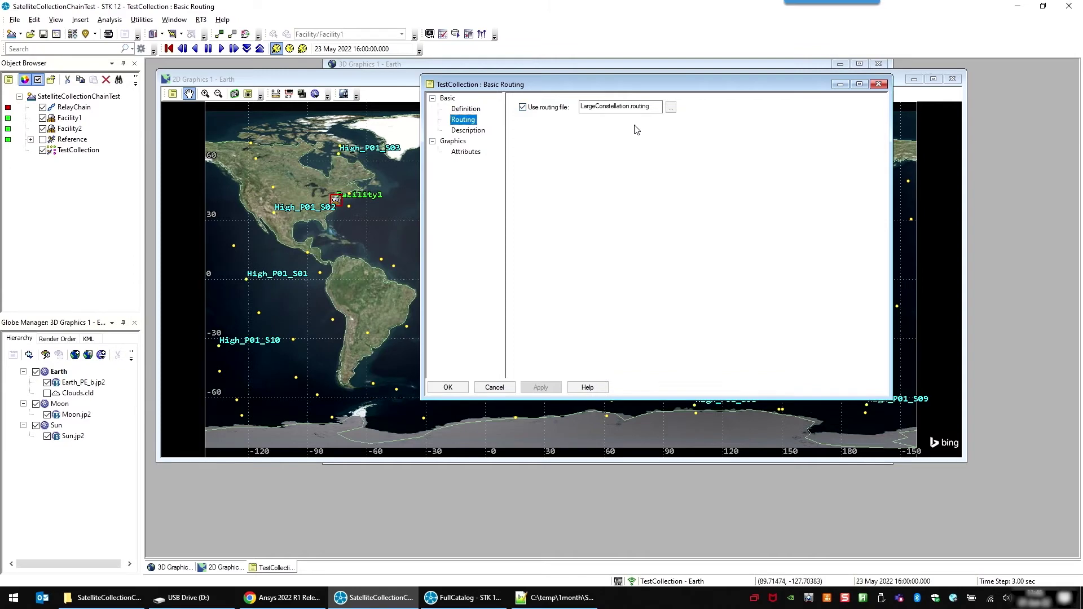
{"action": "left_click", "coordinate": [556, 597]}
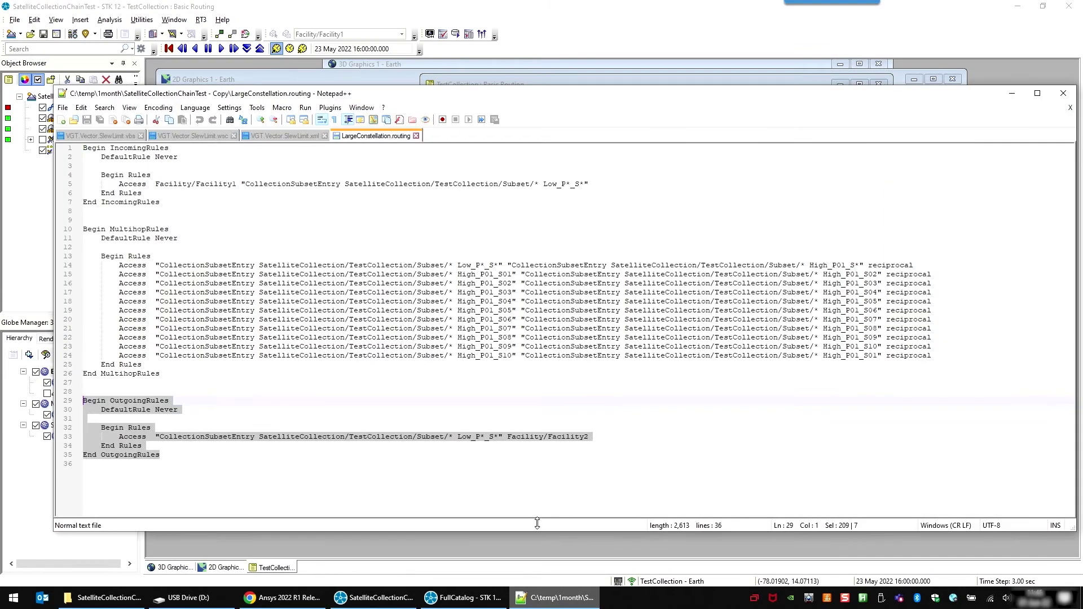
Step: Examine the IncomingRules block, highlighting the access rule from Facility1 to the Low_P*_S* satellites
{"action": "left_click", "coordinate": [225, 232]}
{"action": "left_click_drag", "start_coordinate": [180, 204], "coordinate": [59, 150]}
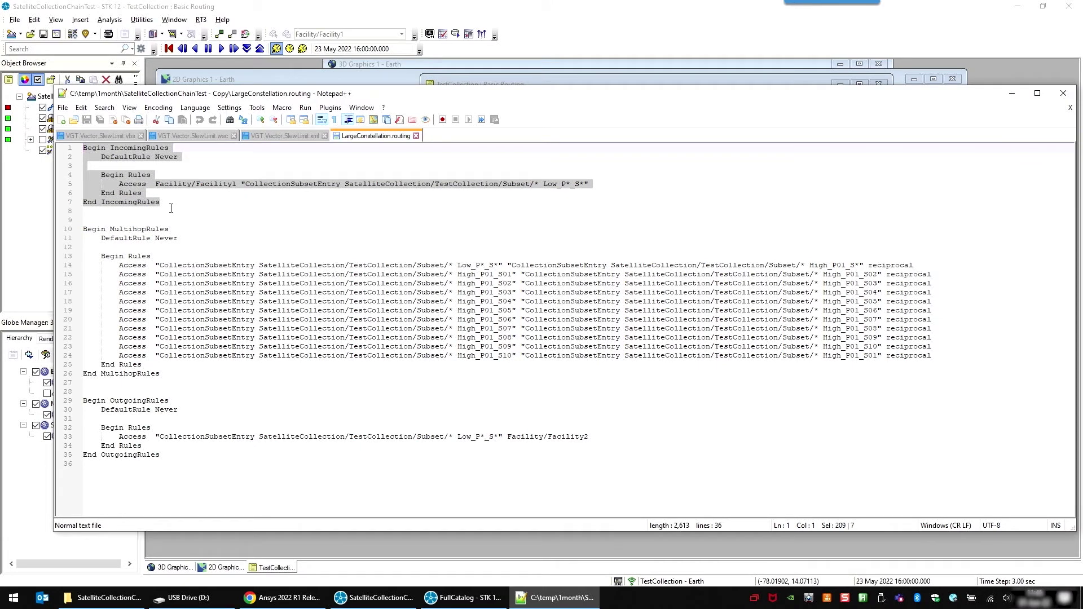
{"action": "left_click", "coordinate": [153, 185]}
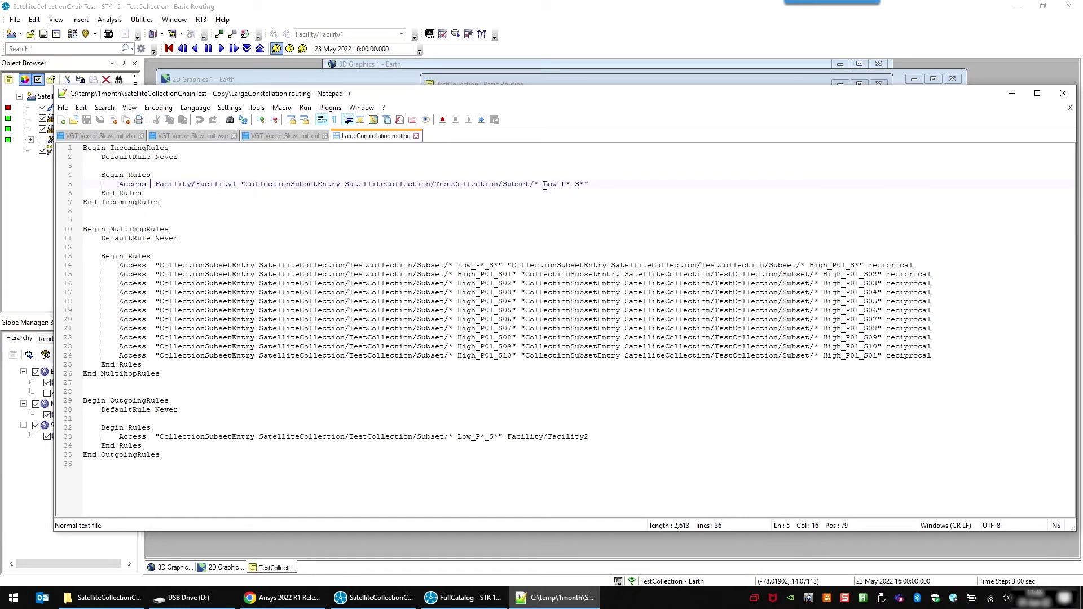
{"action": "left_click_drag", "start_coordinate": [543, 184], "coordinate": [586, 184]}
Step: Examine the MultihopRules block, highlighting its Low_P*_S*, High_P01_S* and High_P01_S01 entries, and return to TestCollection's routing settings in STK
{"action": "left_click_drag", "start_coordinate": [172, 374], "coordinate": [43, 231]}
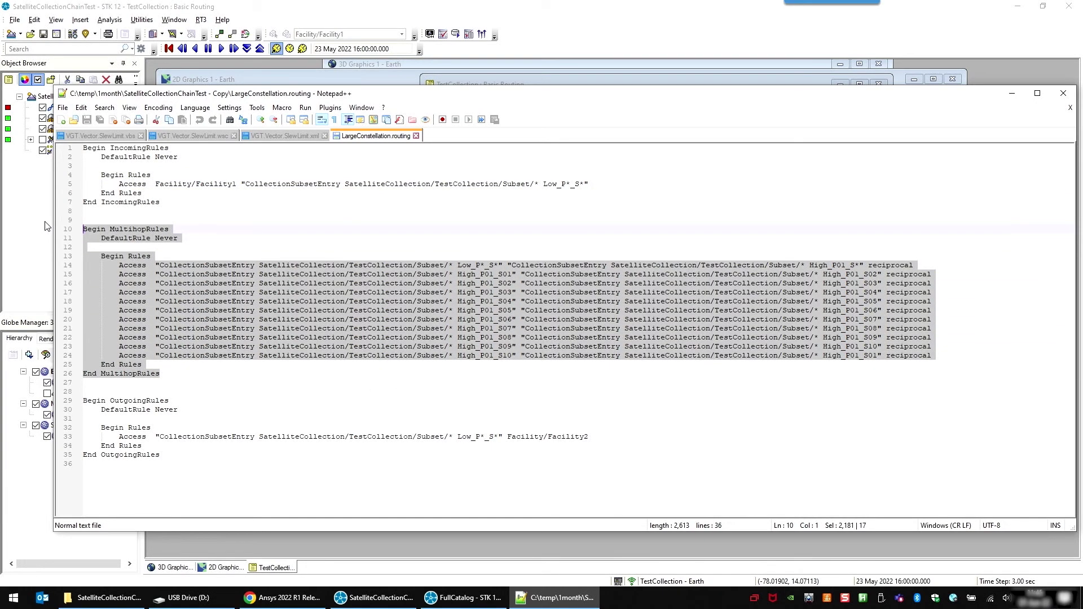
{"action": "left_click", "coordinate": [643, 282]}
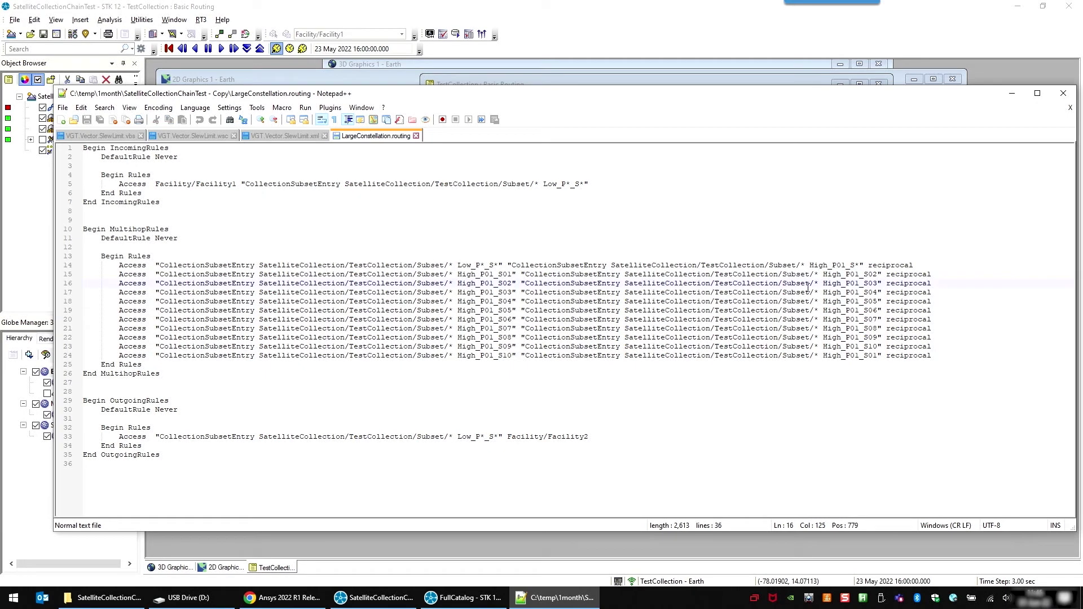
{"action": "left_click_drag", "start_coordinate": [460, 265], "coordinate": [496, 265]}
{"action": "left_click_drag", "start_coordinate": [810, 264], "coordinate": [846, 265]}
{"action": "double_click", "coordinate": [484, 274]}
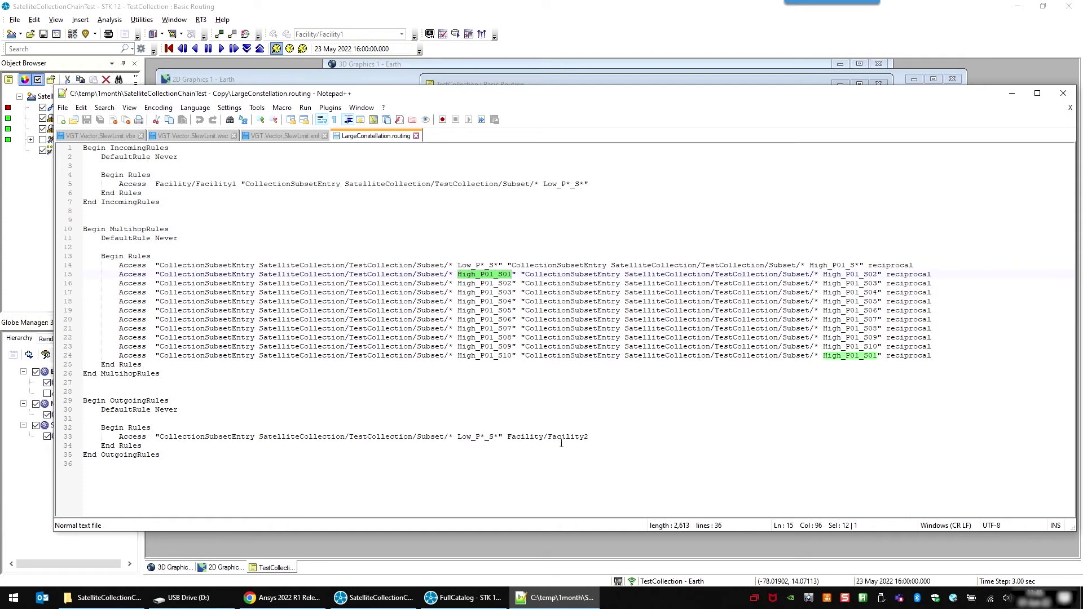
{"action": "left_click", "coordinate": [1010, 94]}
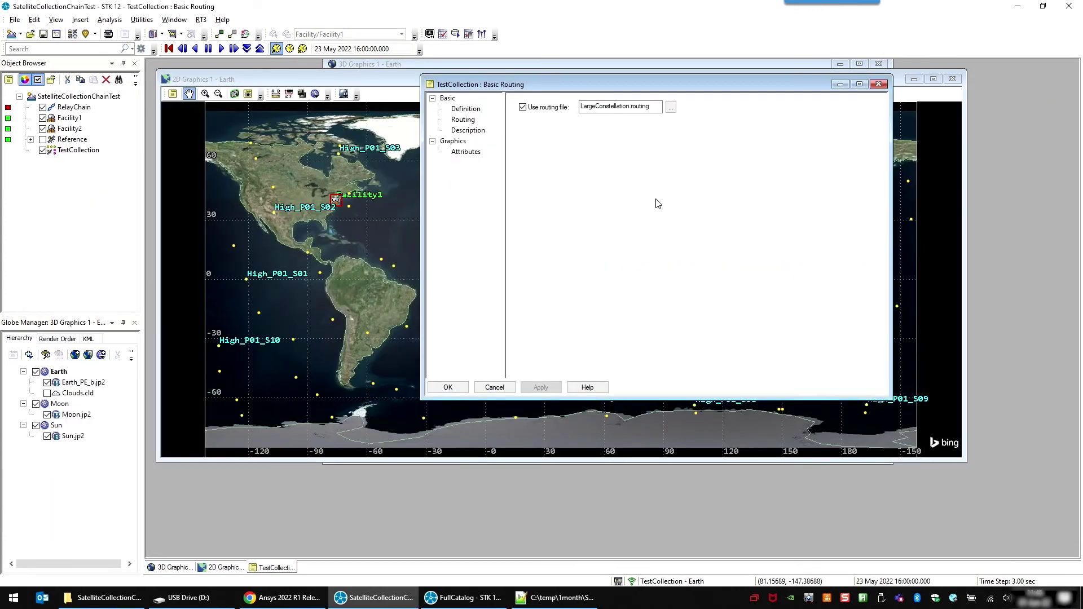